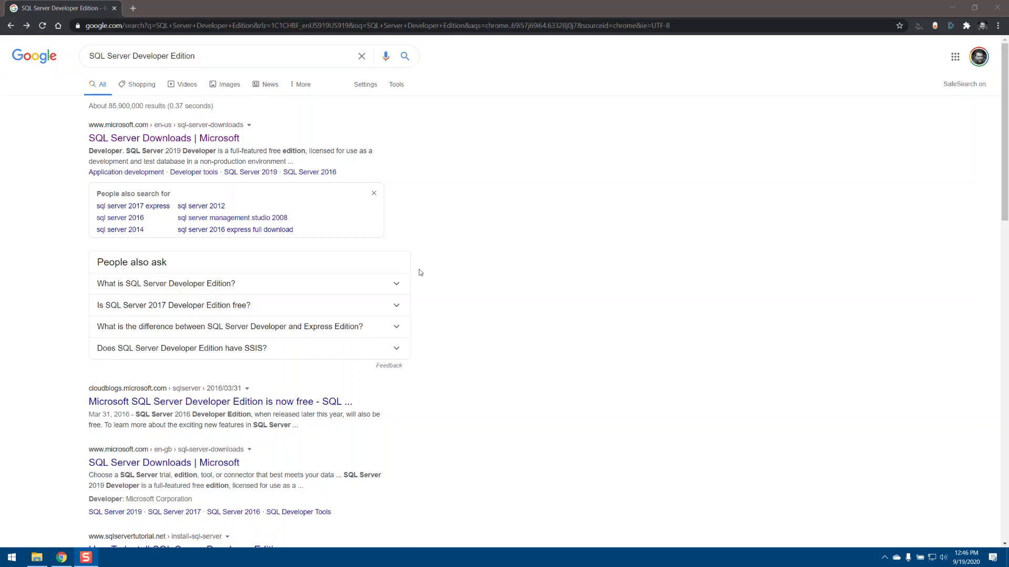
# Search Google for SQL Server Developer Edition and open Microsoft's SQL Server Downloads page.
pyautogui.moveTo(225, 60); pyautogui.dragTo(52, 58)
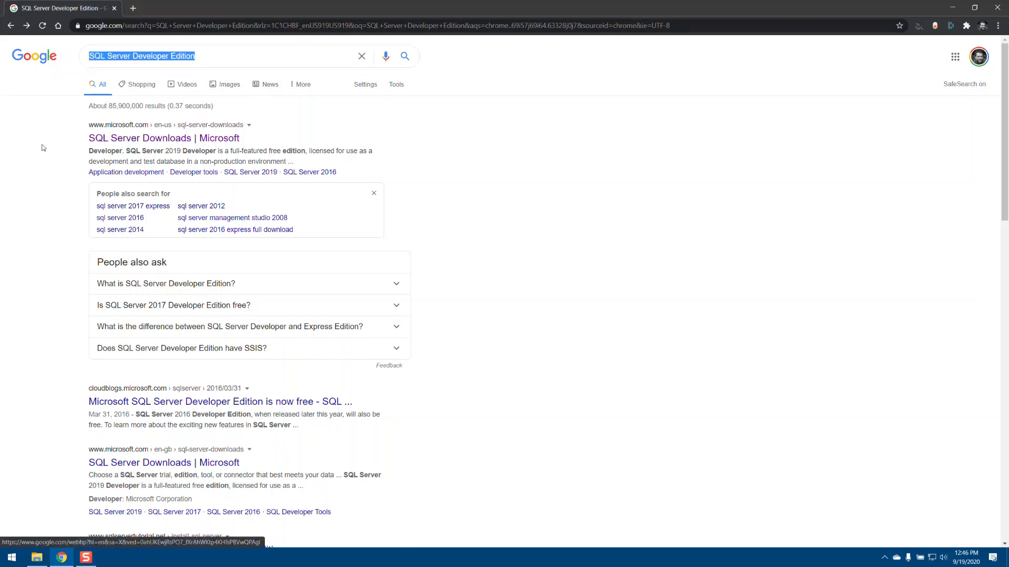
pyautogui.click(287, 53)
pyautogui.press('Return')
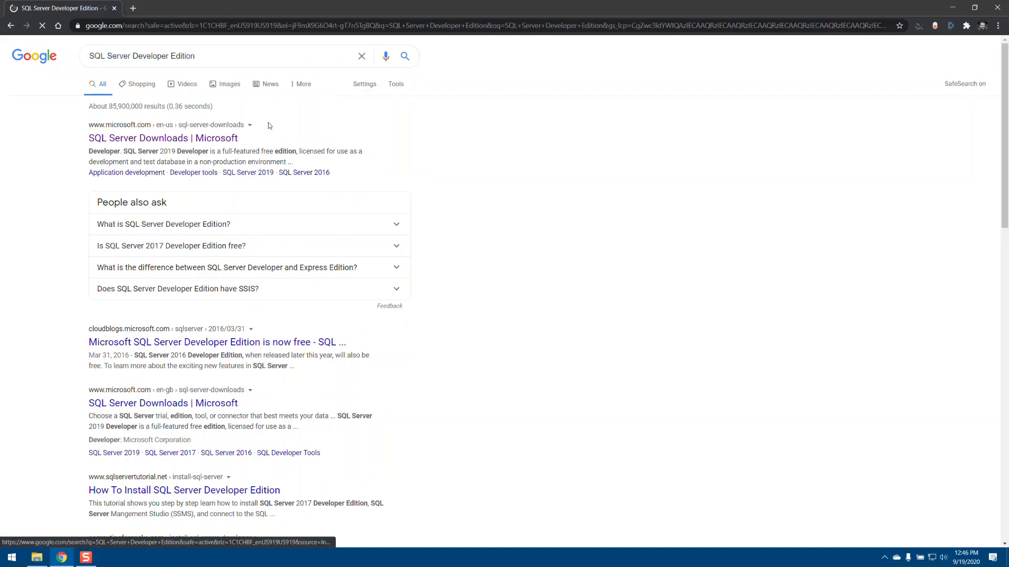
pyautogui.click(138, 139)
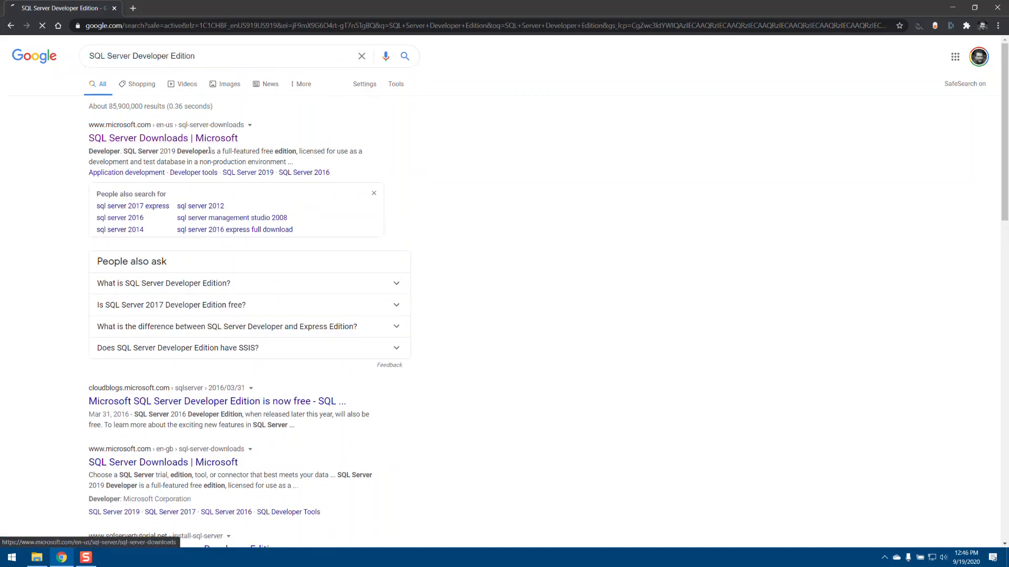
# Start downloading the free Developer edition installer from the specialized editions and cancel the save.
pyautogui.scroll(-2, 444, 266)
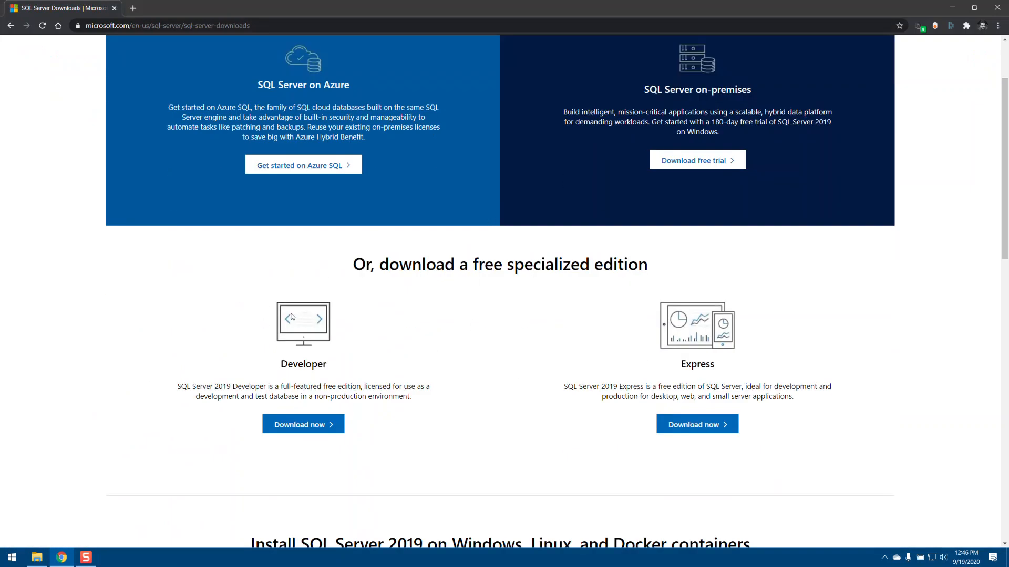
pyautogui.scroll(-4, 439, 316)
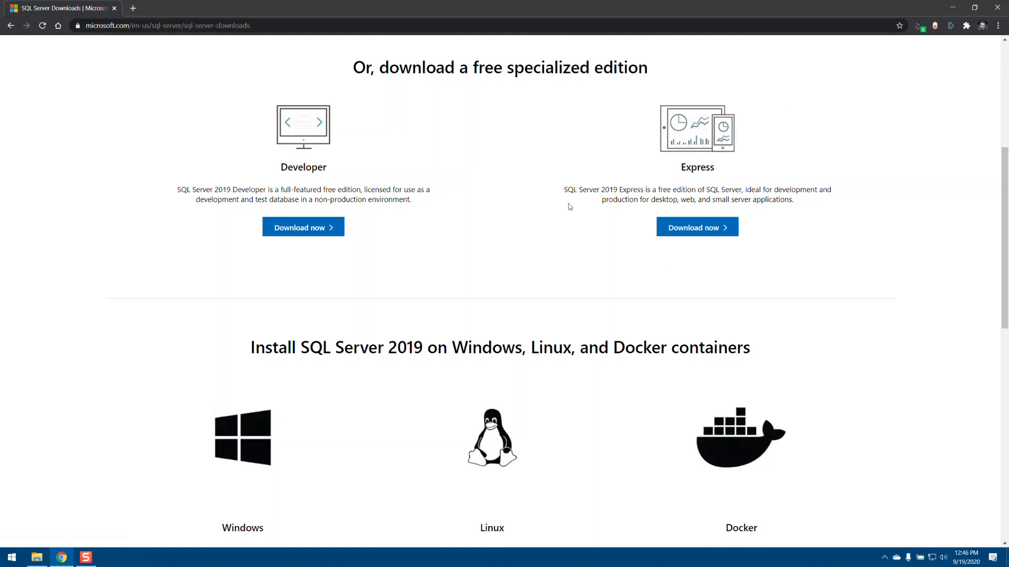
pyautogui.click(305, 231)
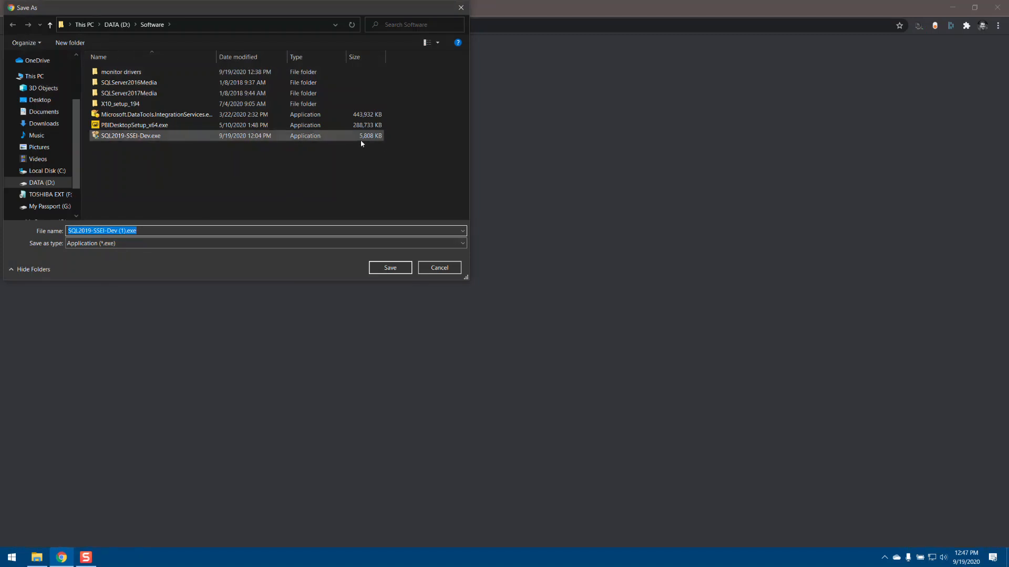
pyautogui.click(440, 271)
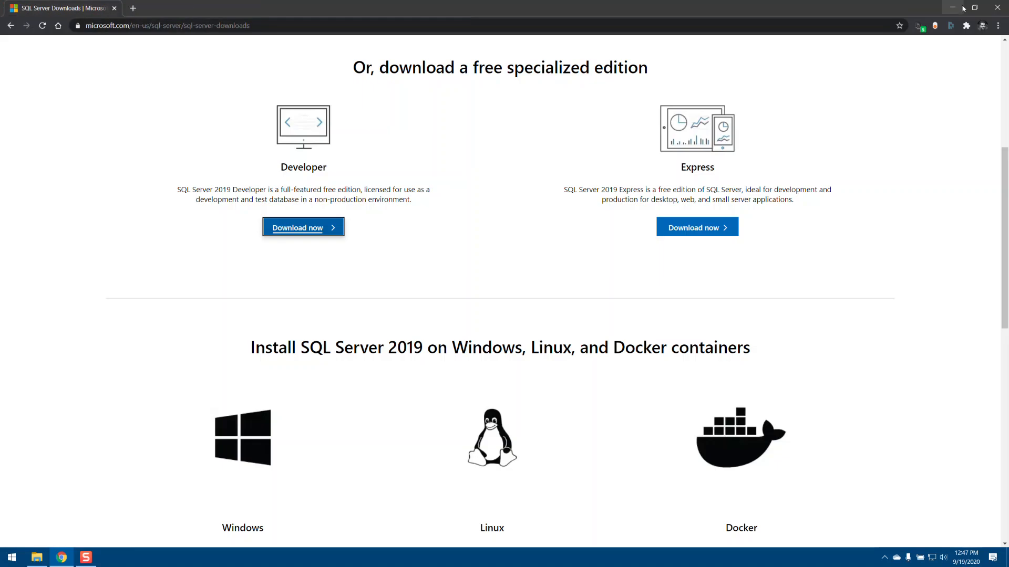
# Switch to File Explorer and run SQL2019-SSEI-Dev.exe from the Software folder as administrator, approving the elevation request.
pyautogui.click(952, 8)
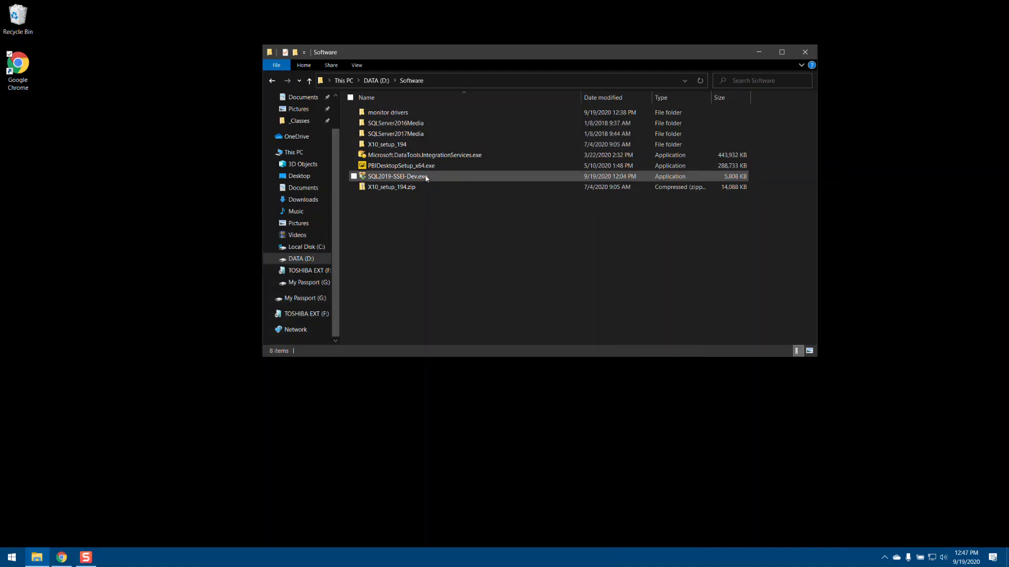
pyautogui.rightClick(409, 179)
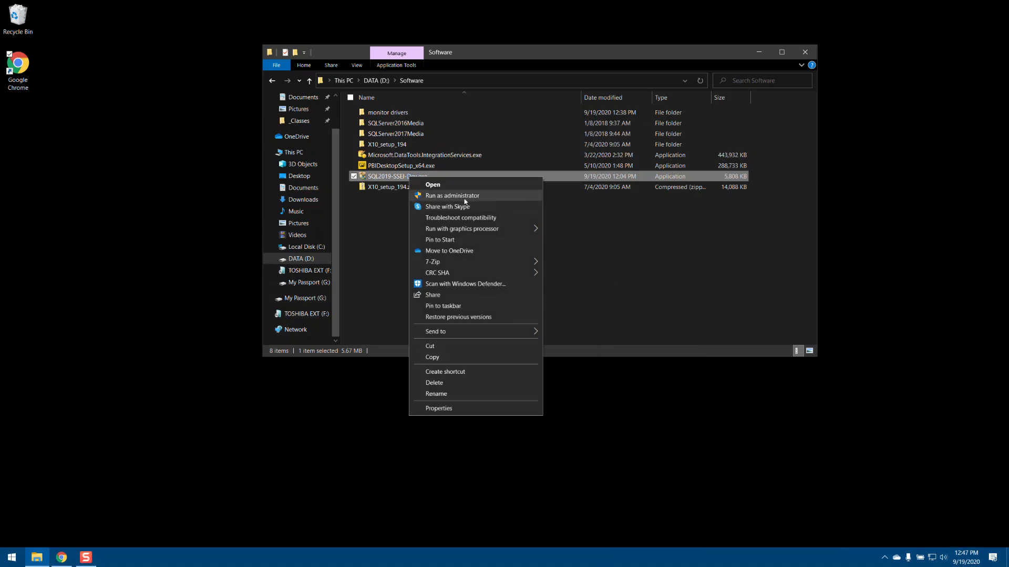
pyautogui.click(464, 200)
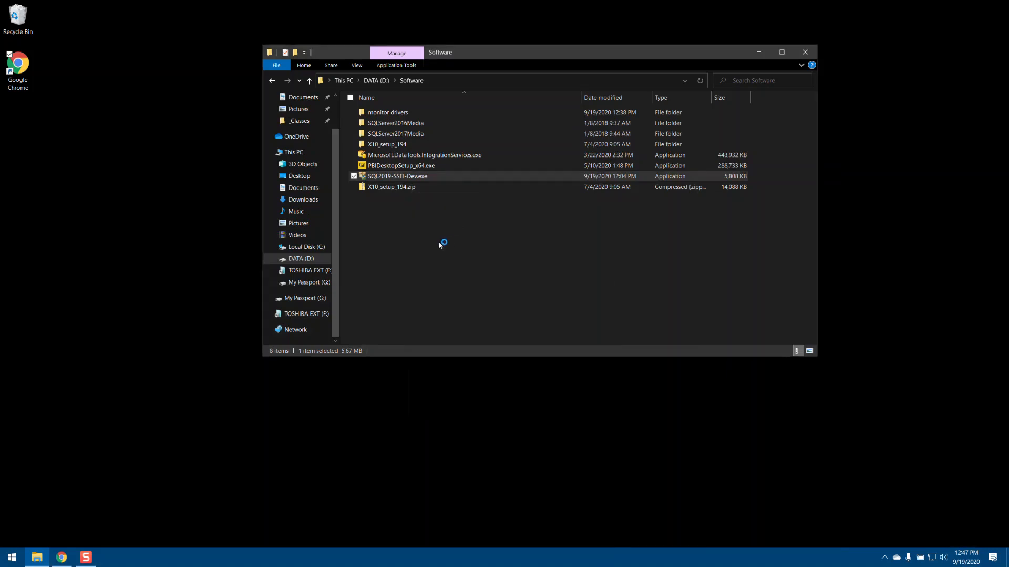
pyautogui.click(439, 344)
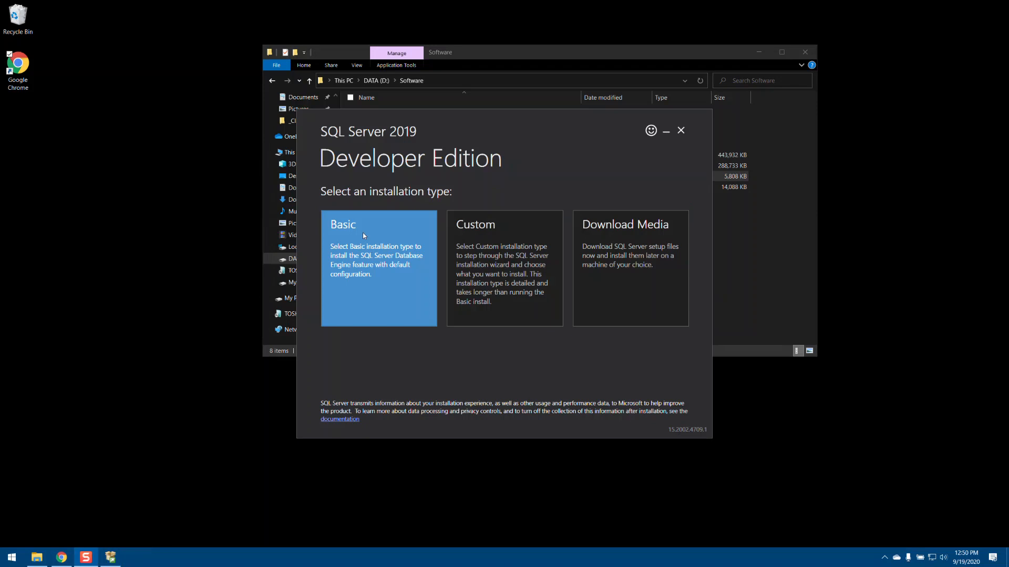
# Choose the Basic installation type and accept the SQL Server license terms.
pyautogui.click(364, 248)
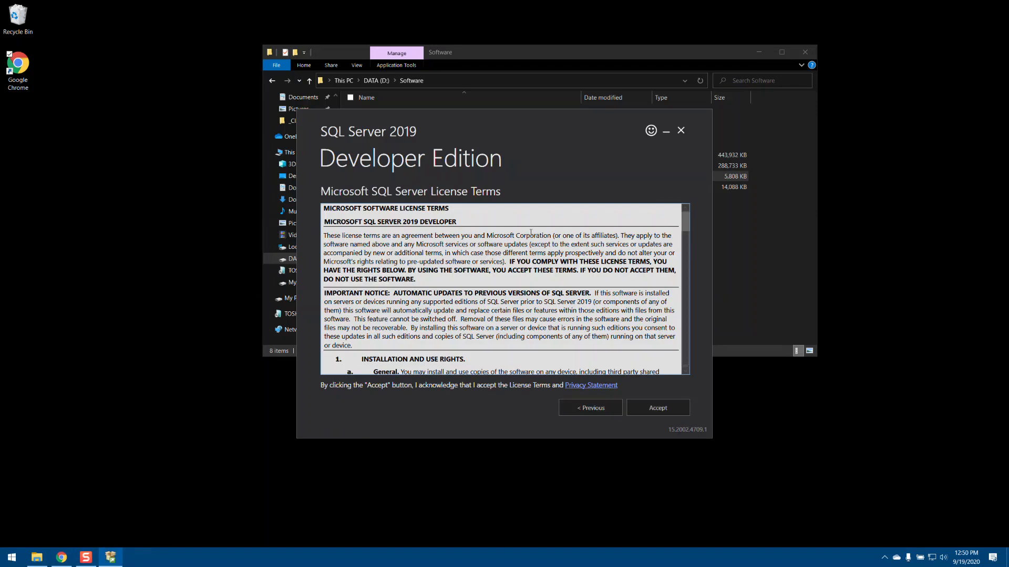
pyautogui.scroll(-7, 686, 245)
pyautogui.moveTo(686, 245); pyautogui.dragTo(686, 357)
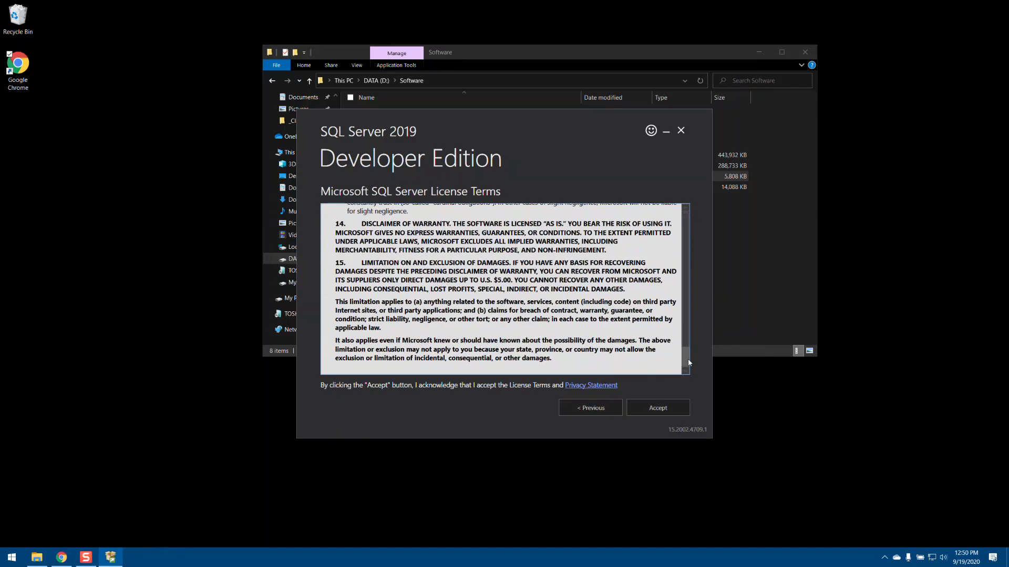
pyautogui.click(656, 417)
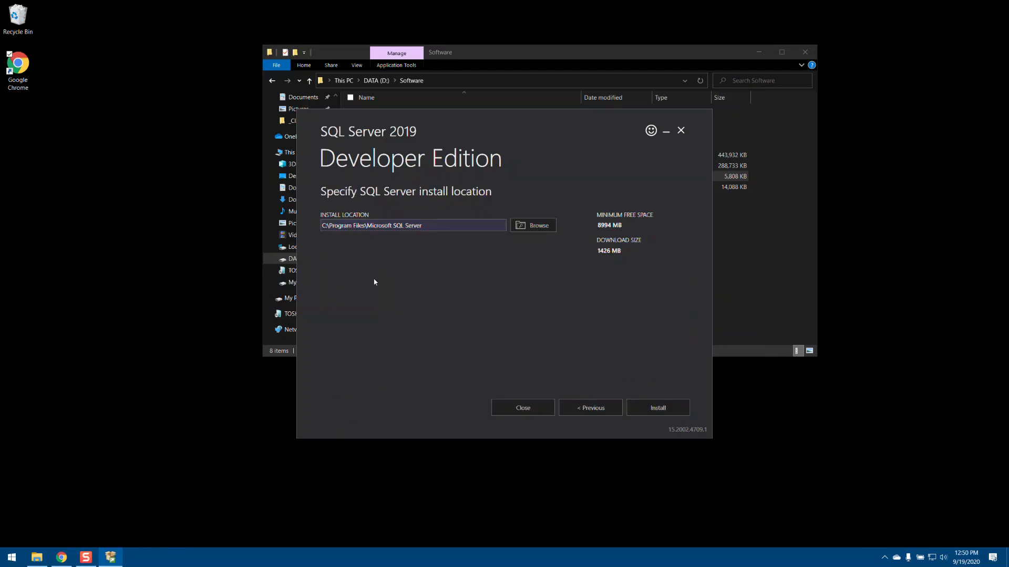
# Change the drive in the SQL Server install location to D and start the installation.
pyautogui.click(373, 227)
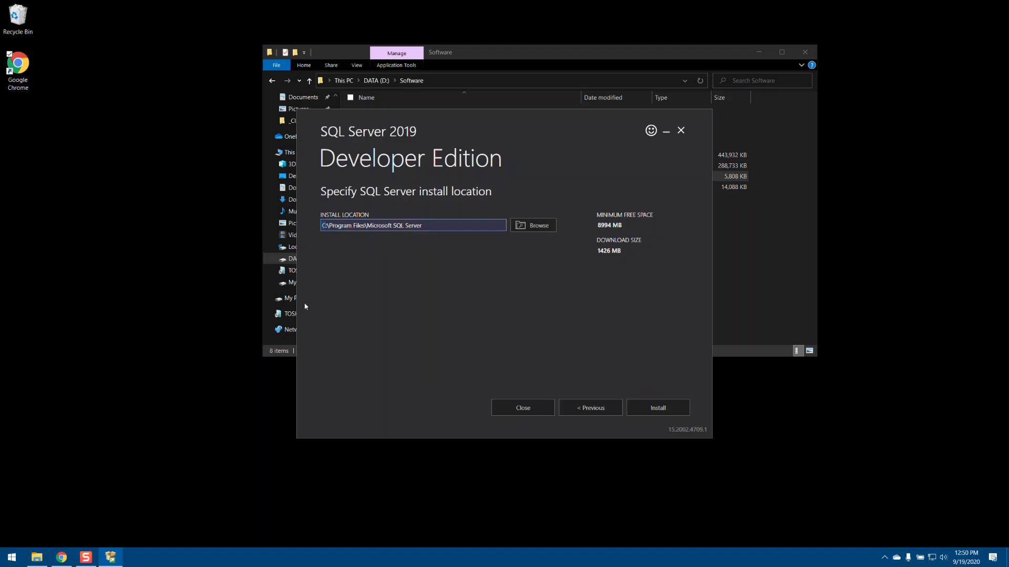
pyautogui.write('D')
pyautogui.click(658, 406)
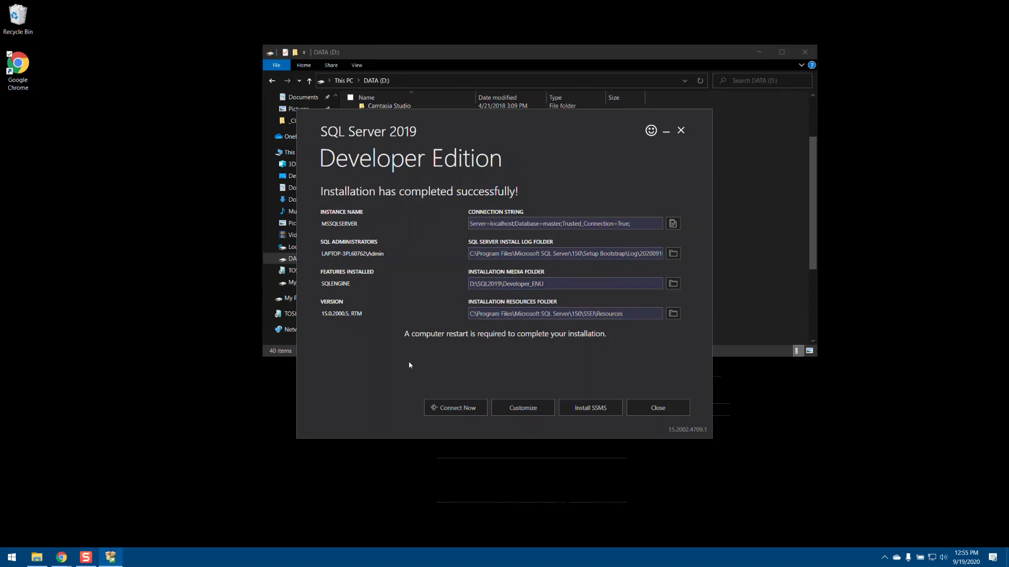
# Test the connection to the installed SQL Server instance in SQLCMD and end the session.
pyautogui.click(450, 412)
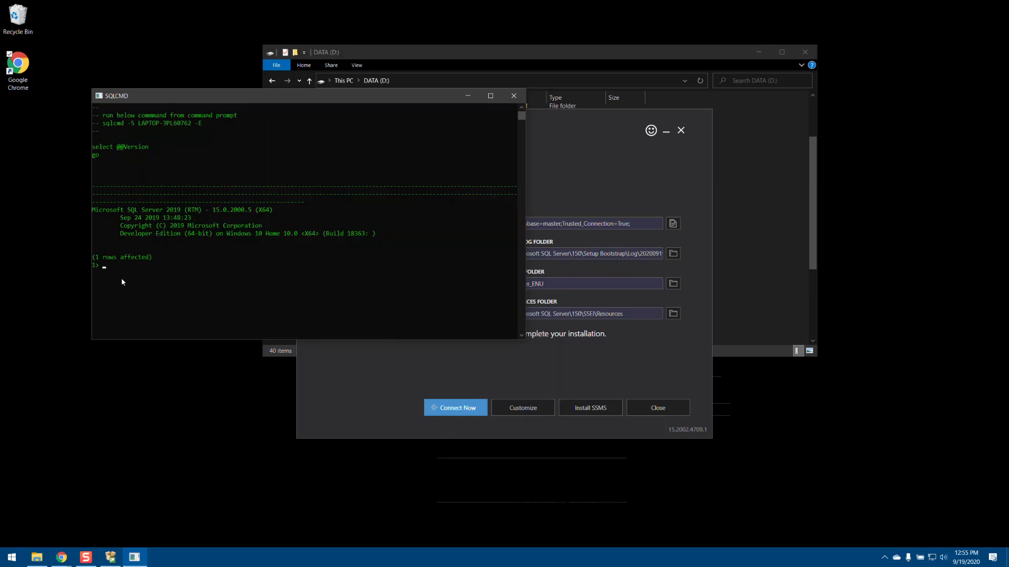
pyautogui.write('t')
pyautogui.press('Return')
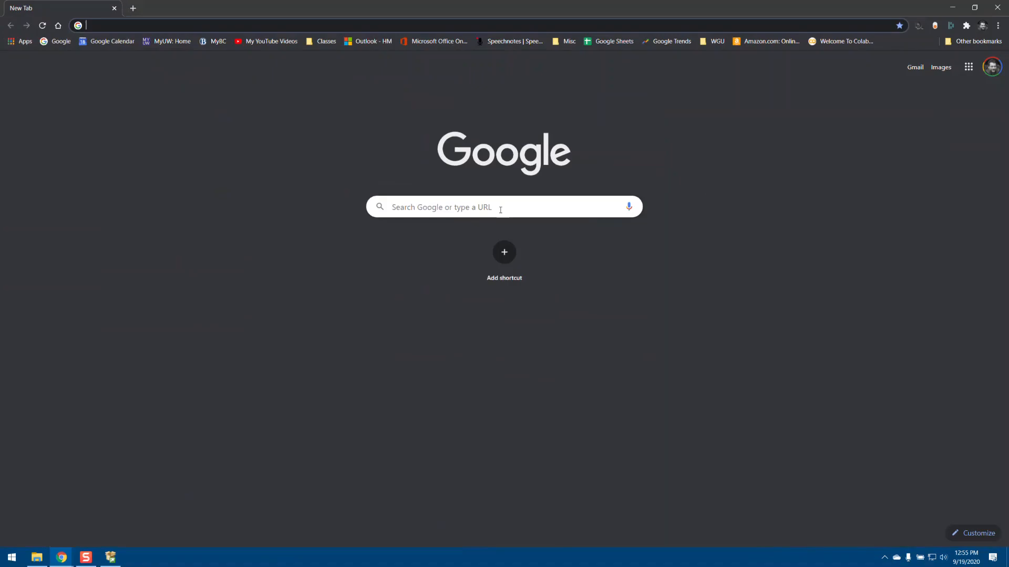
# Switch to Chrome, search for Azure Data Studio and open its download and install page on Microsoft Docs.
pyautogui.click(489, 198)
pyautogui.write('Azur')
pyautogui.press('Return')
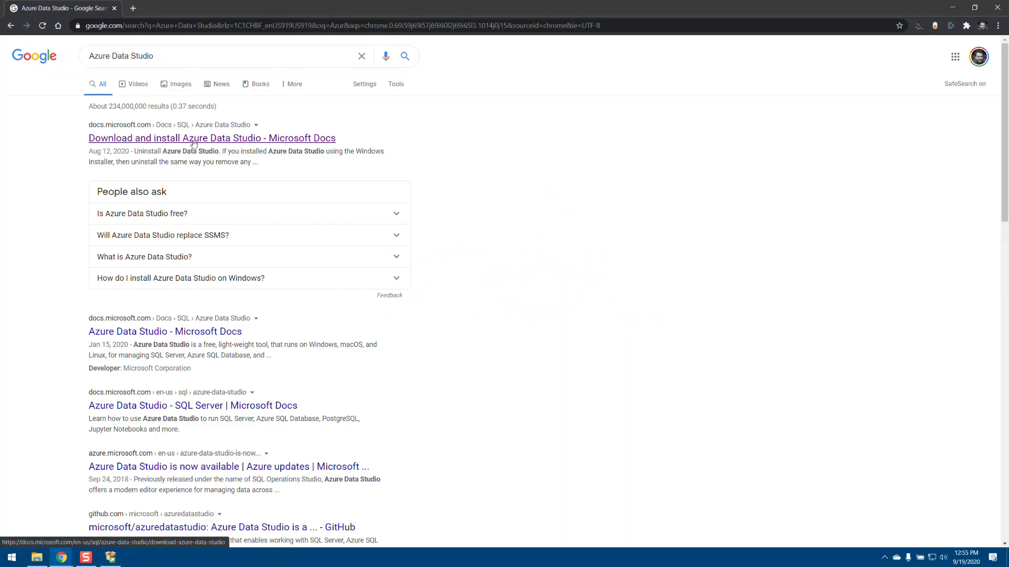
pyautogui.click(152, 142)
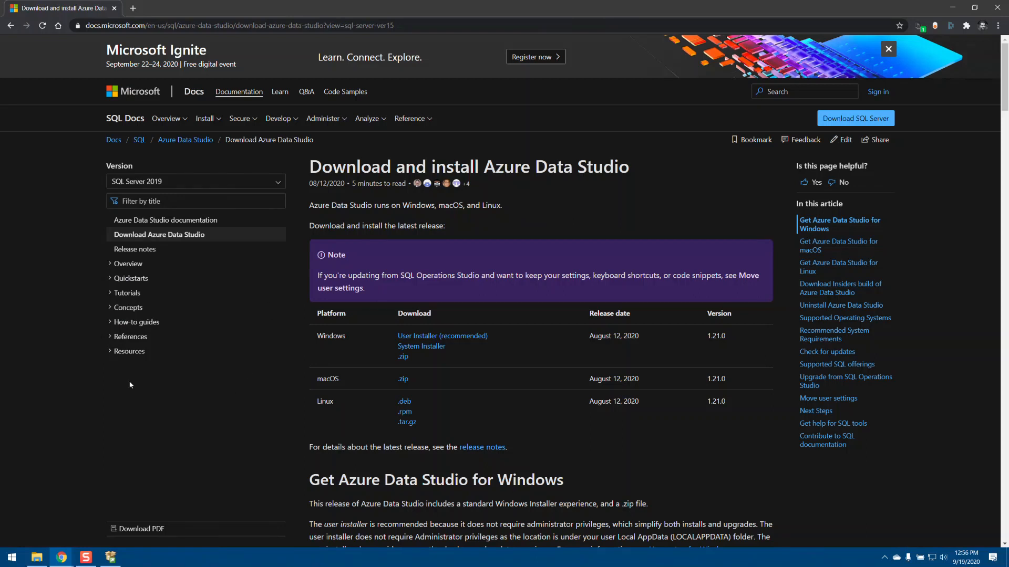
# Switch to File Explorer and return to the Software folder on the D: drive.
pyautogui.click(37, 557)
pyautogui.scroll(-4, 408, 322)
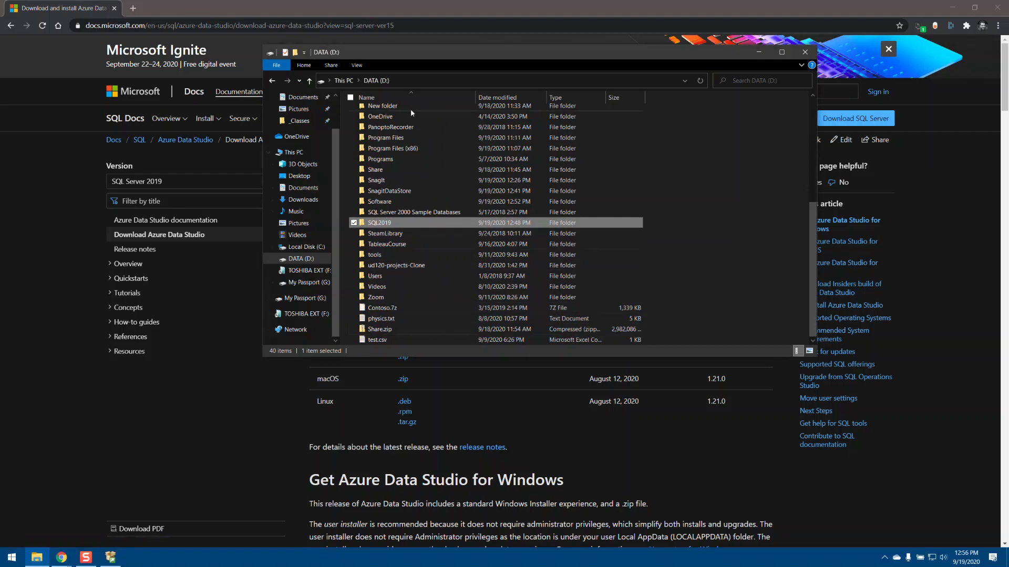
pyautogui.click(271, 80)
pyautogui.click(272, 81)
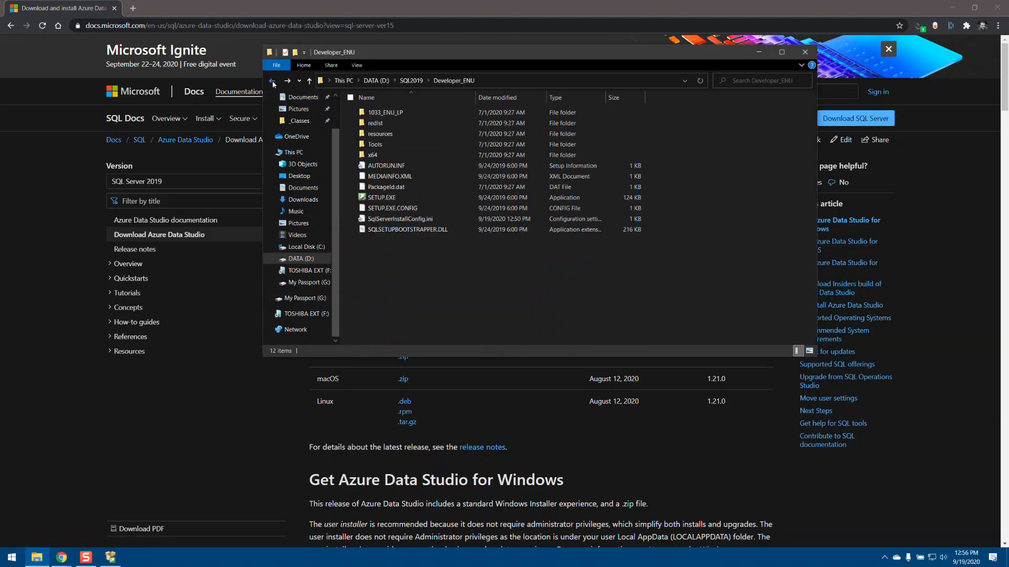
pyautogui.click(271, 81)
pyautogui.click(272, 82)
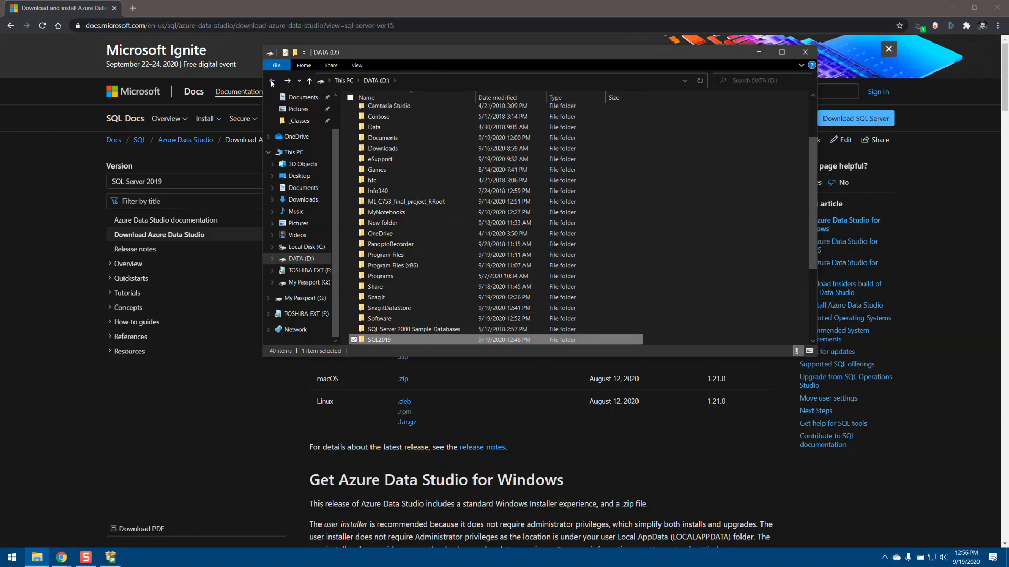
pyautogui.click(272, 81)
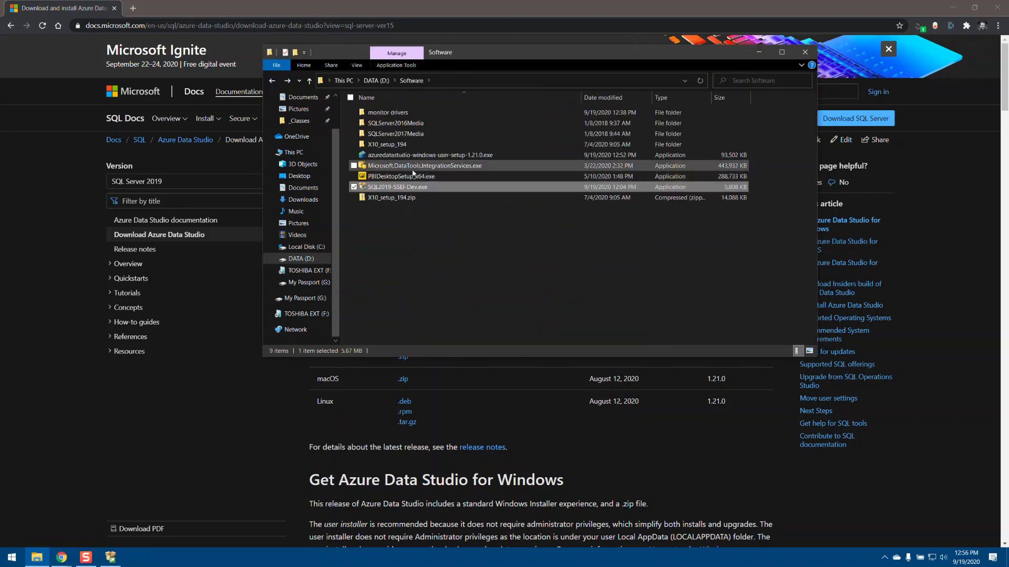
# Run azuredatastudio-windows-user-setup-1.21.0.exe as administrator, approving elevation and continuing past the user installer warning.
pyautogui.click(443, 157)
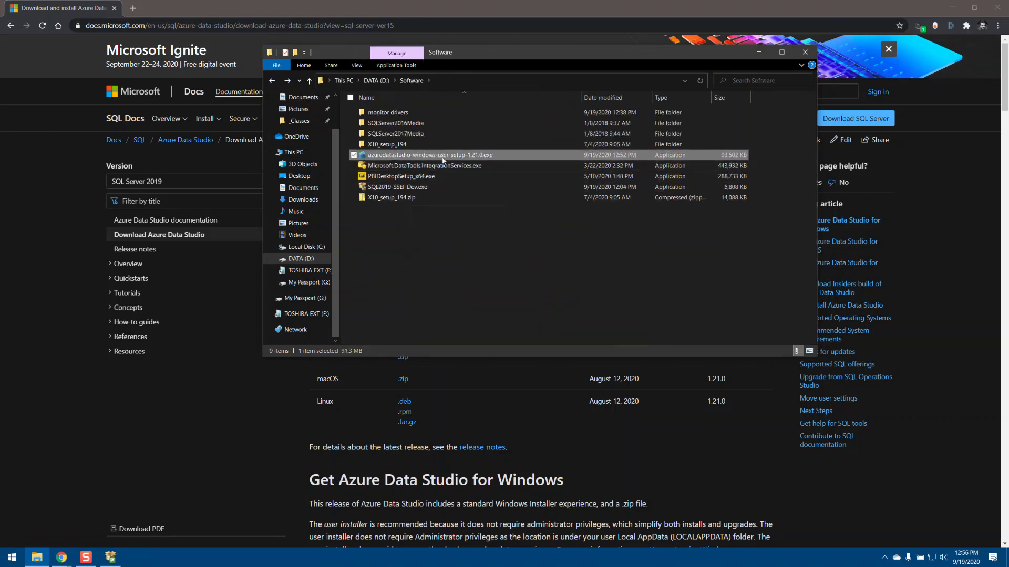
pyautogui.rightClick(435, 156)
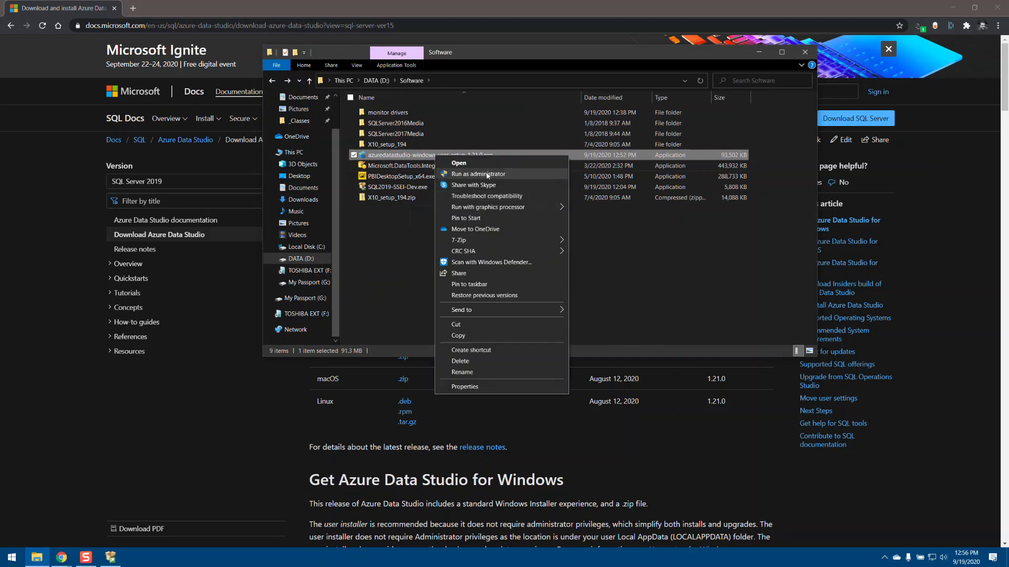
pyautogui.click(463, 174)
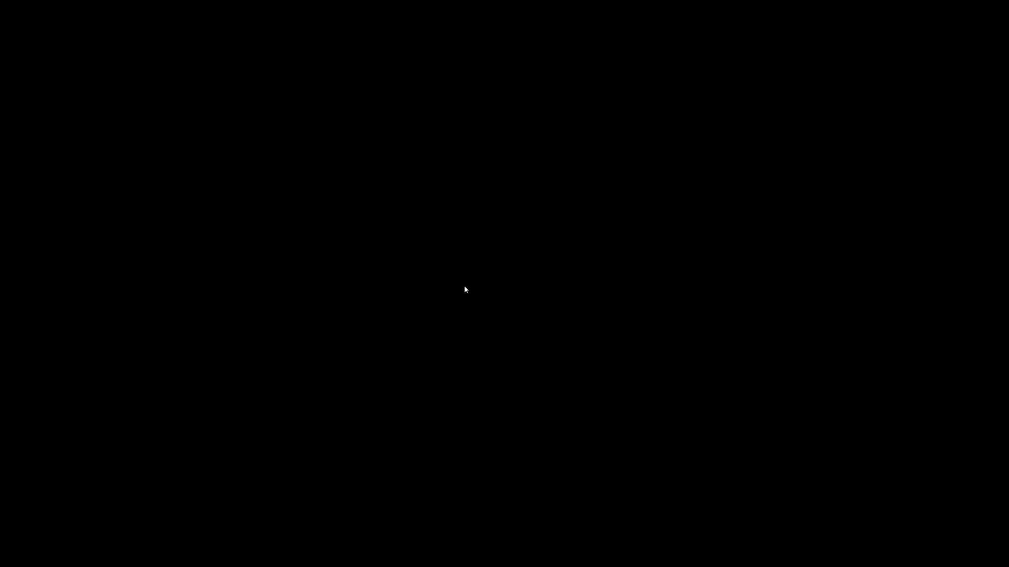
pyautogui.click(466, 341)
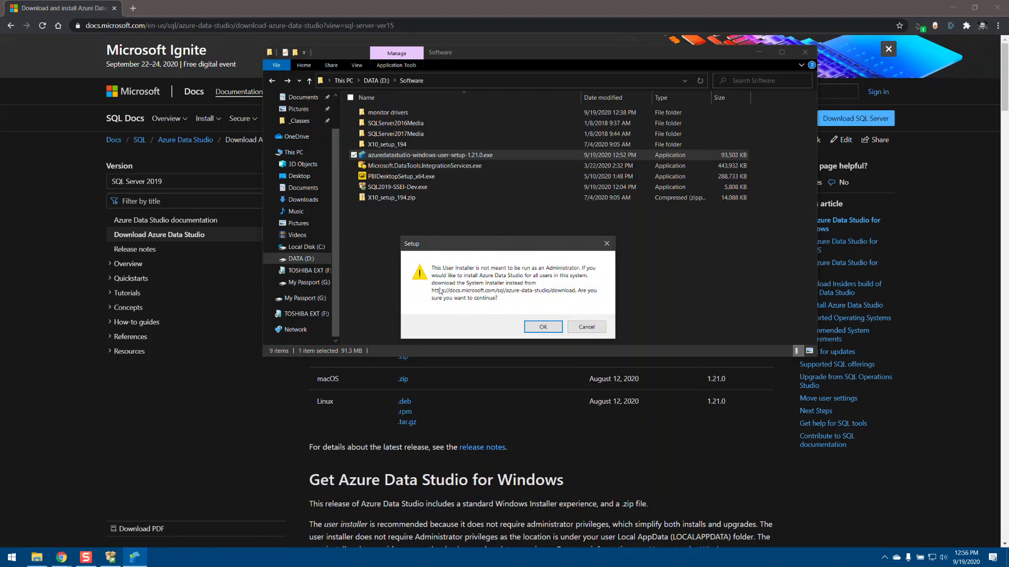
pyautogui.click(545, 327)
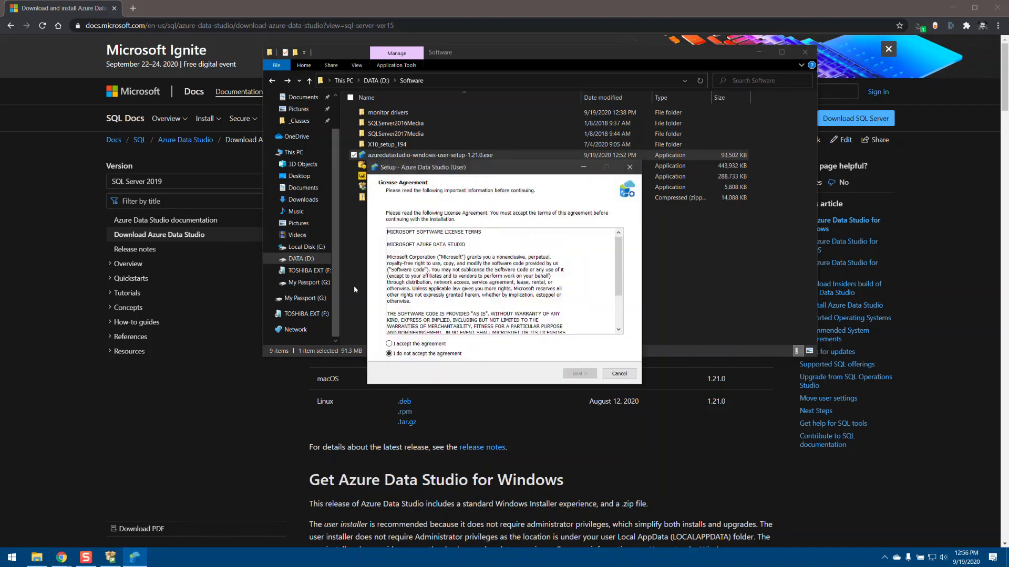
# Accept the Azure Data Studio license agreement and continue to the destination location page.
pyautogui.click(411, 345)
pyautogui.scroll(-3, 618, 268)
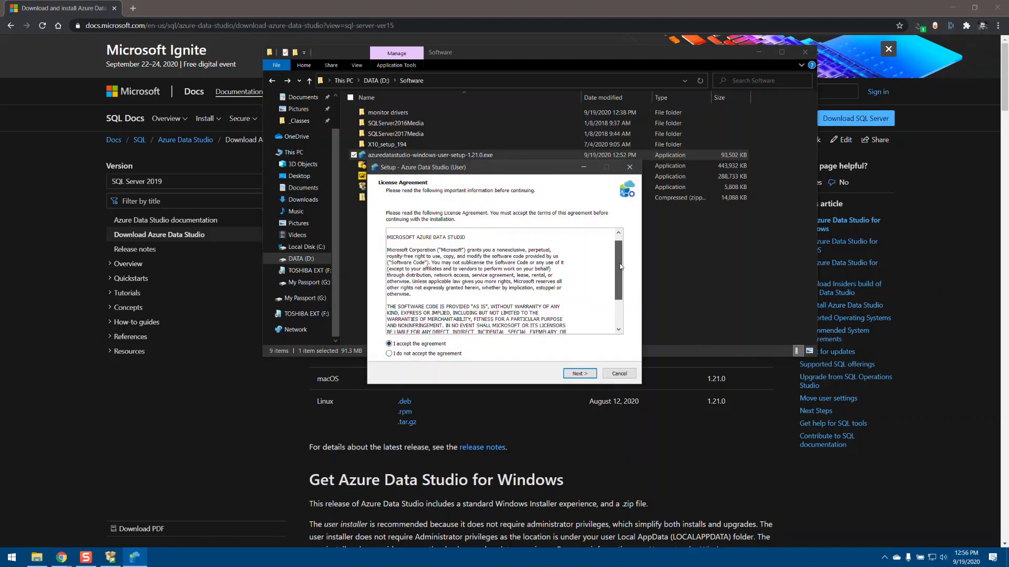
pyautogui.click(578, 374)
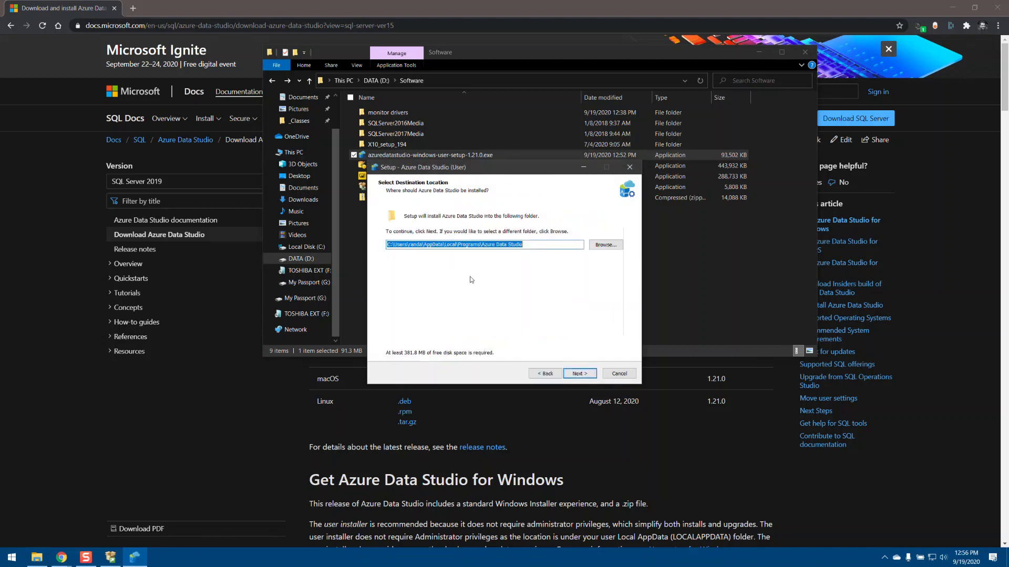
# Change the drive in the Azure Data Studio destination path to D and keep the default Start Menu folder.
pyautogui.click(387, 246)
pyautogui.write('D')
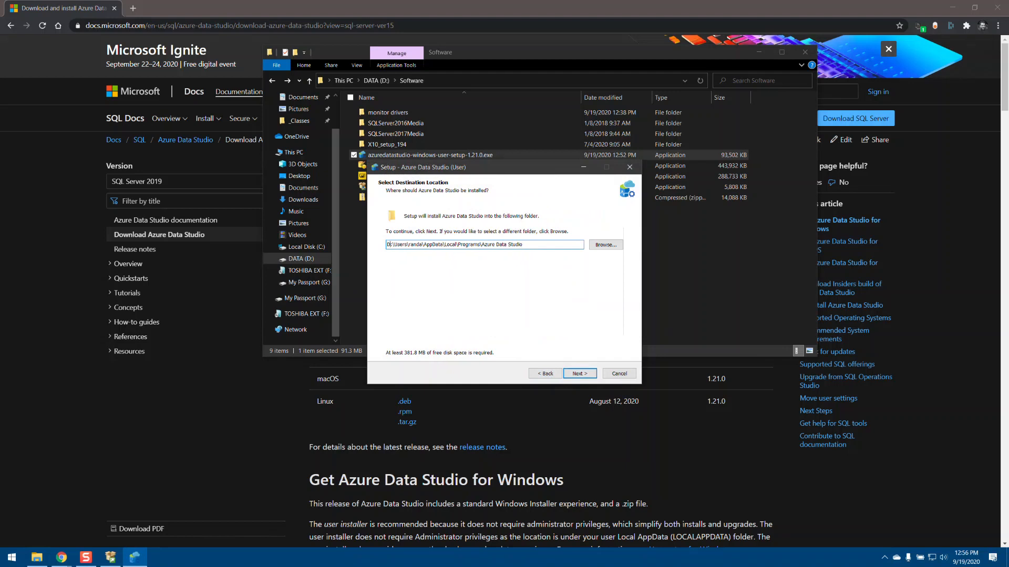
pyautogui.click(580, 374)
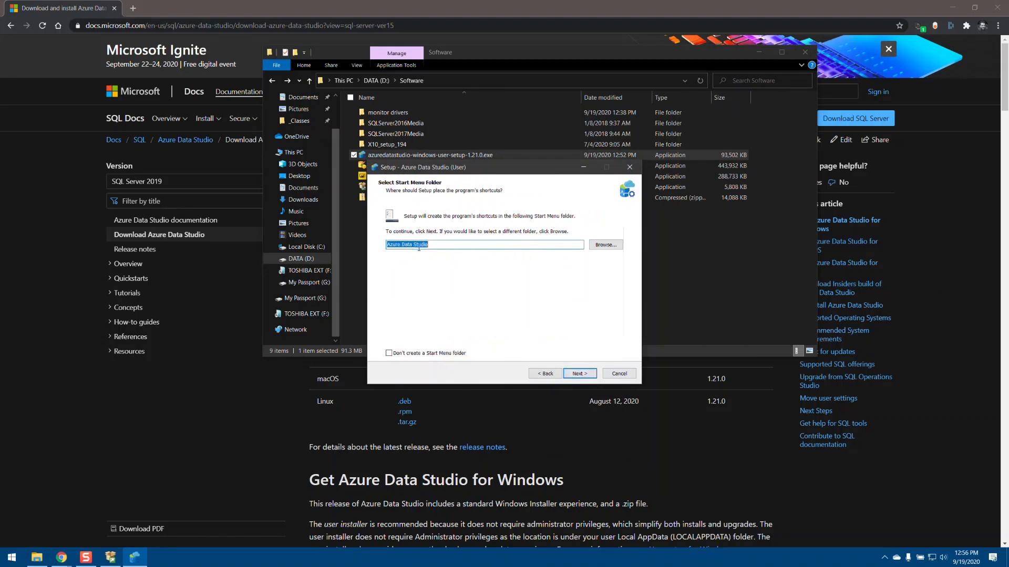
pyautogui.click(580, 373)
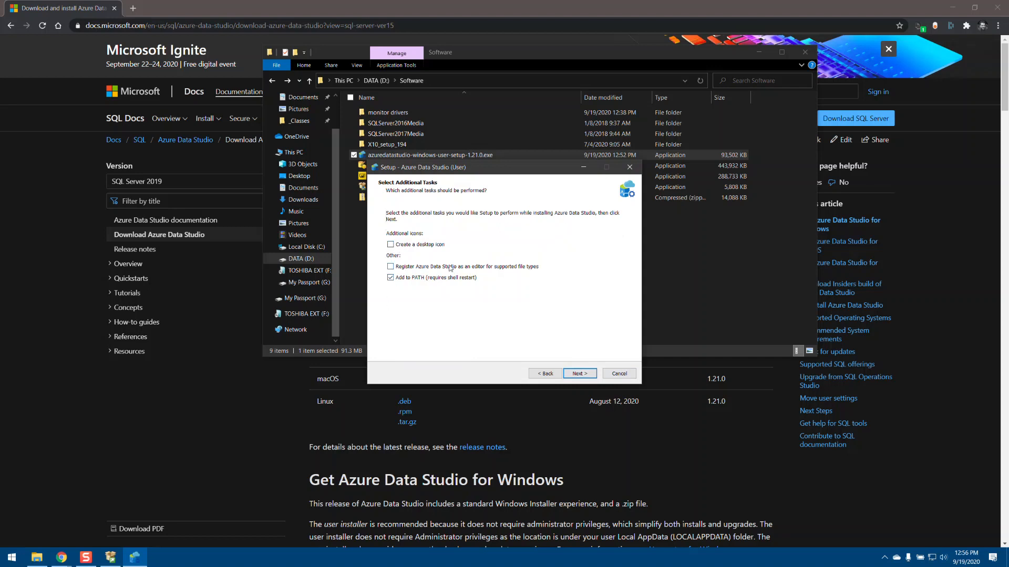
# Select registering Azure Data Studio as an editor for supported file types, and complete the installation with launch enabled.
pyautogui.click(424, 268)
pyautogui.click(578, 373)
pyautogui.click(586, 376)
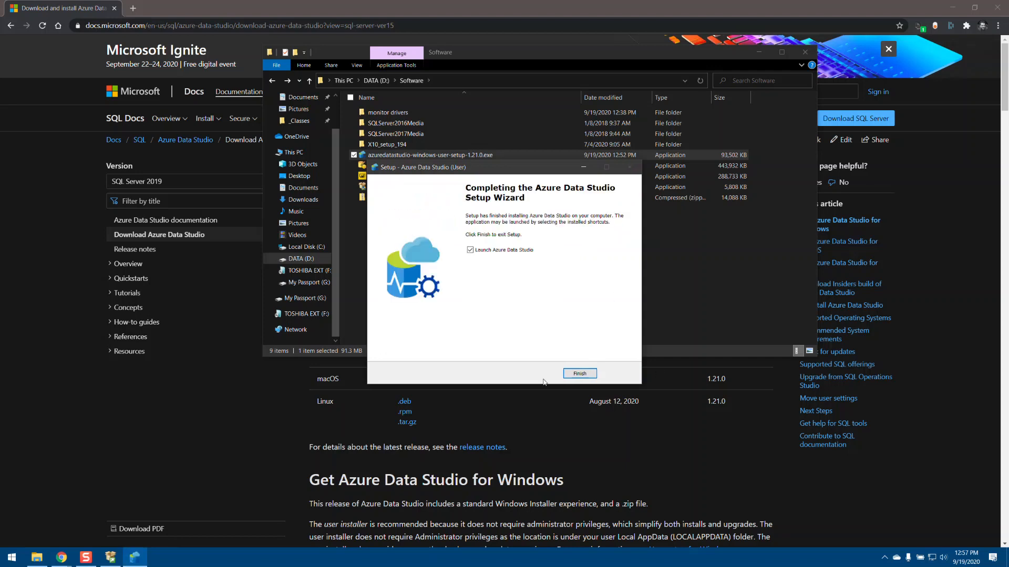
pyautogui.click(580, 374)
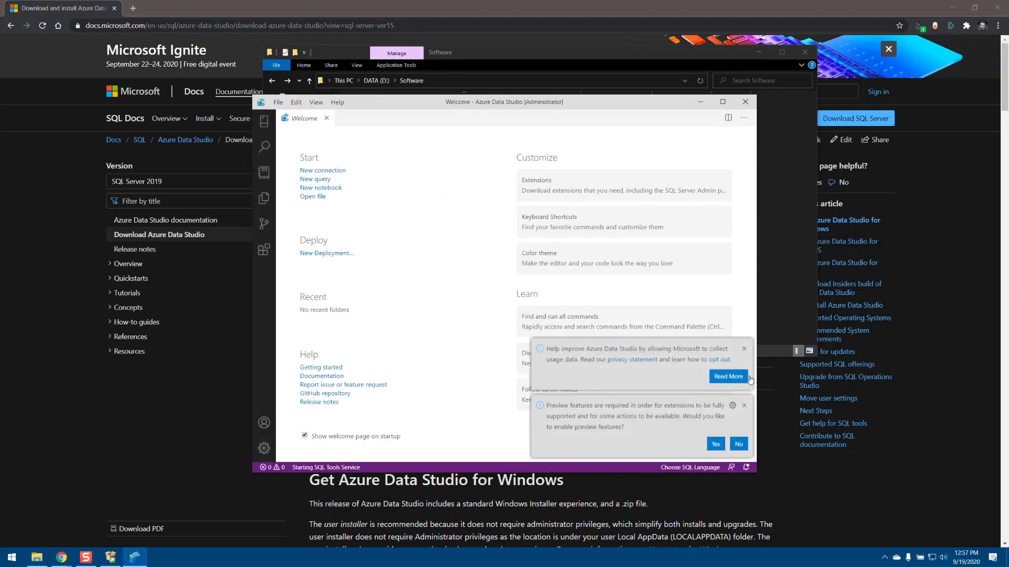
# Dismiss the usage data and preview features notifications and maximize the Azure Data Studio window.
pyautogui.click(744, 348)
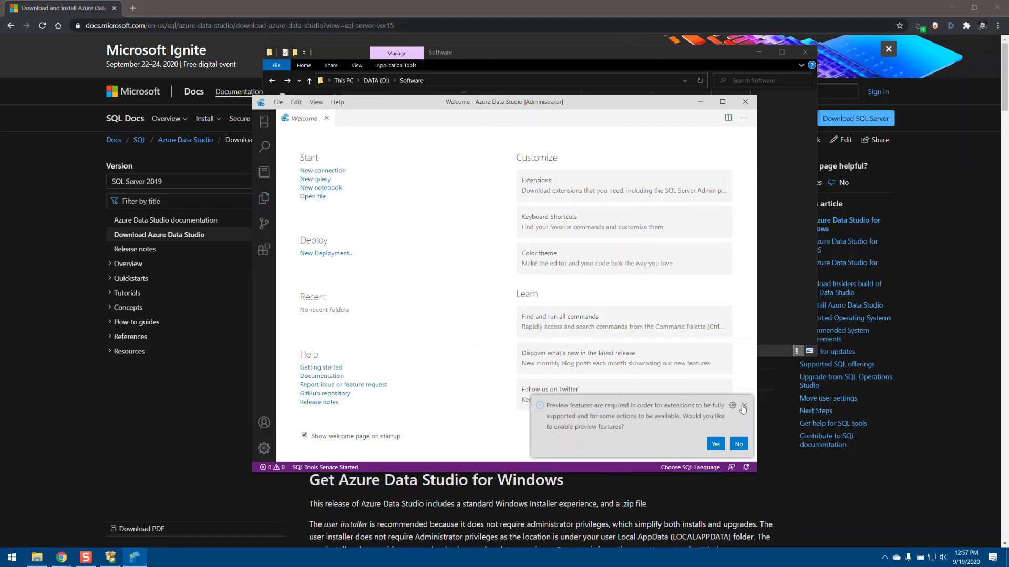
pyautogui.click(744, 405)
pyautogui.doubleClick(426, 108)
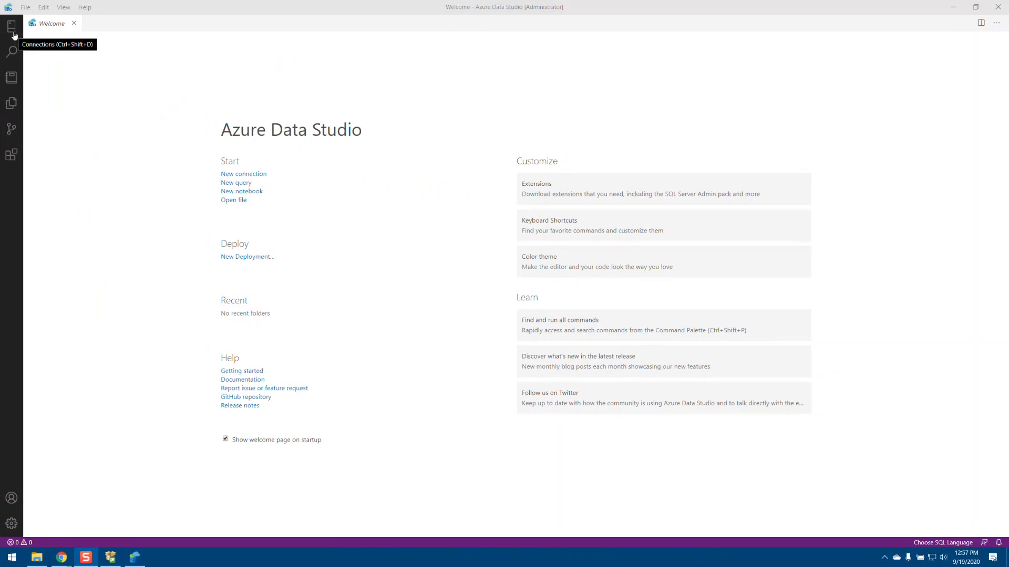
# Add a Microsoft SQL Server connection to localhost using Windows Authentication, connect, and display the server's database list.
pyautogui.click(13, 30)
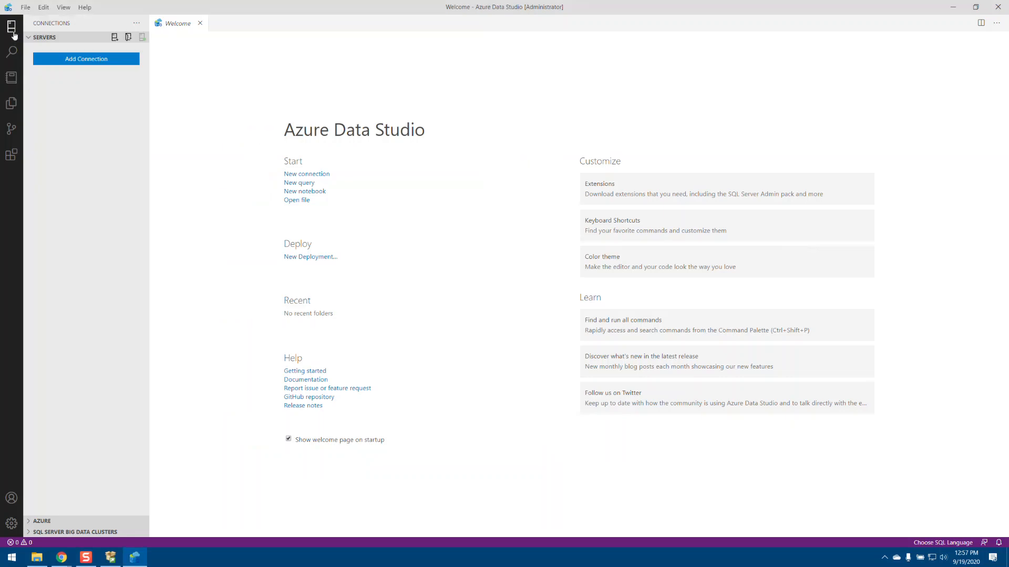
pyautogui.click(87, 59)
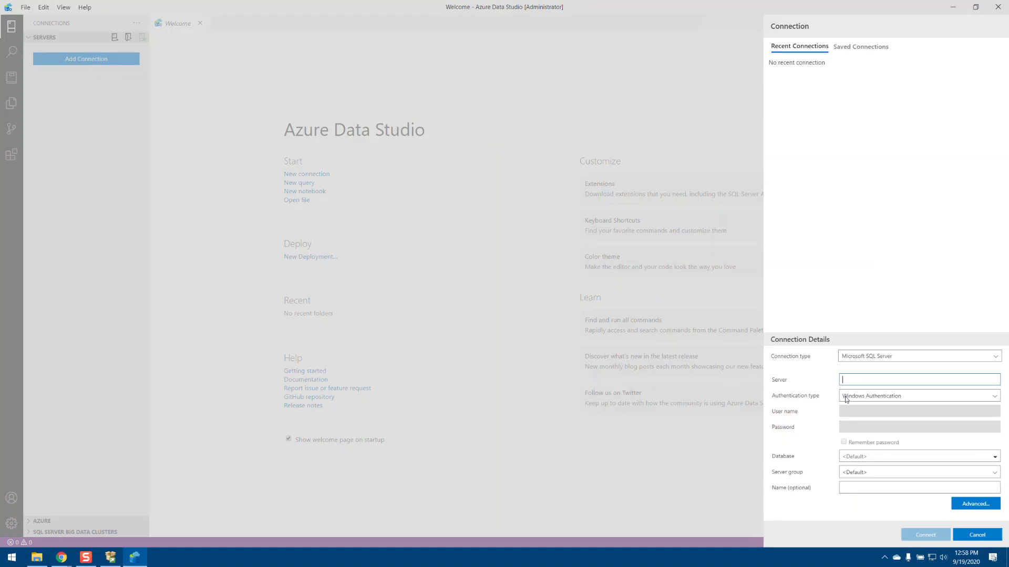
pyautogui.write('localhost')
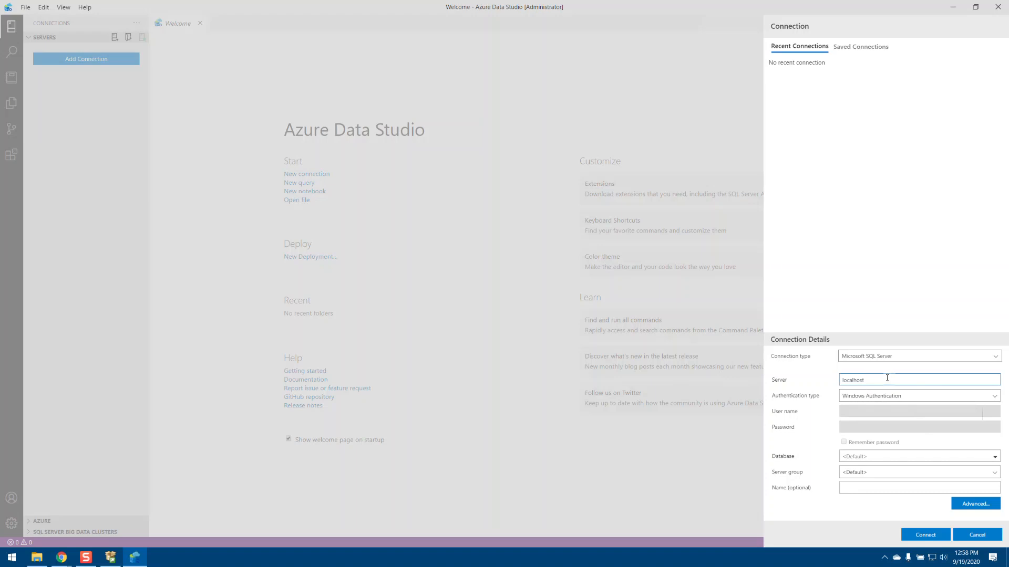
pyautogui.moveTo(877, 380); pyautogui.dragTo(782, 382)
pyautogui.click(915, 398)
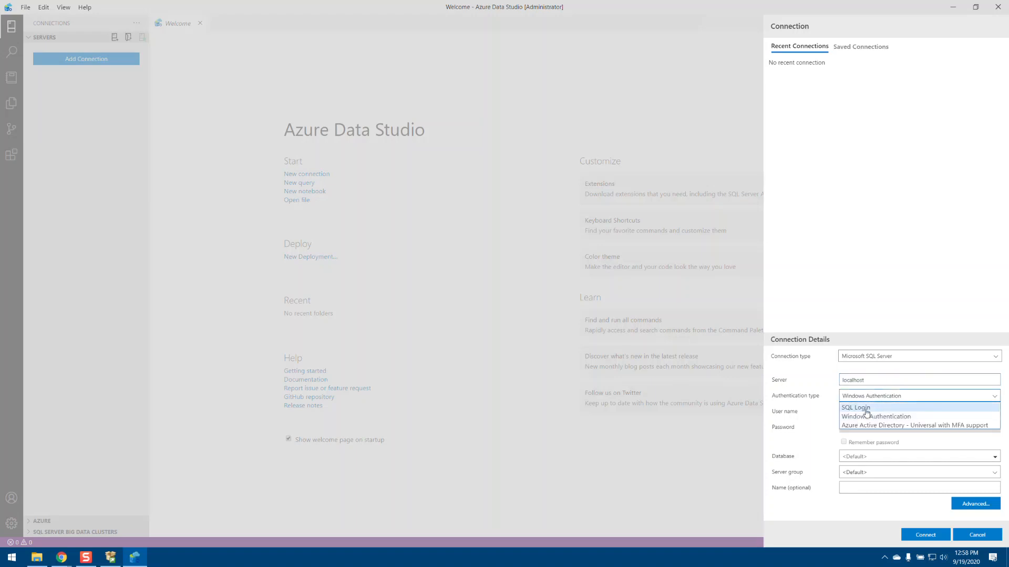
pyautogui.click(884, 380)
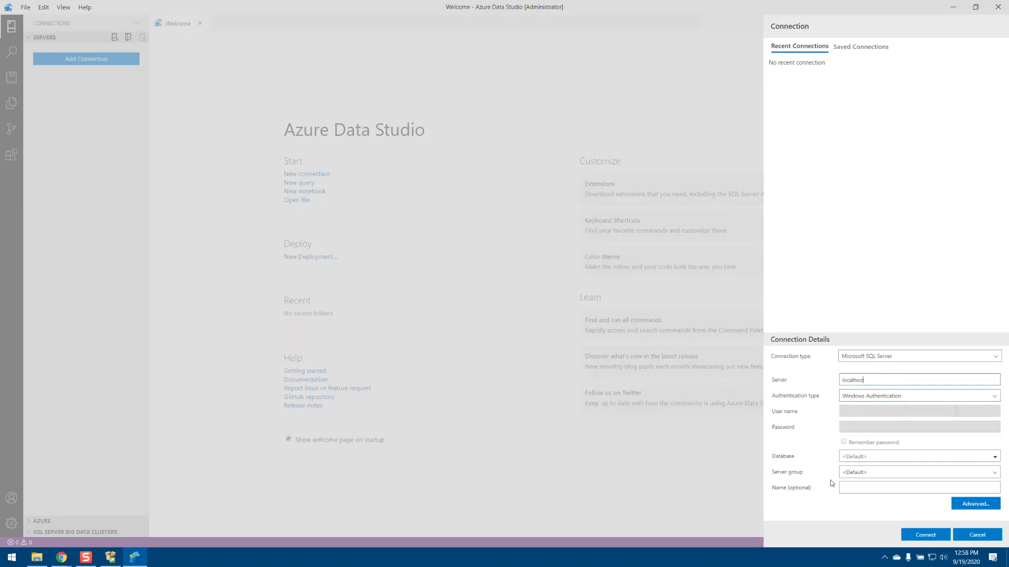
pyautogui.click(926, 535)
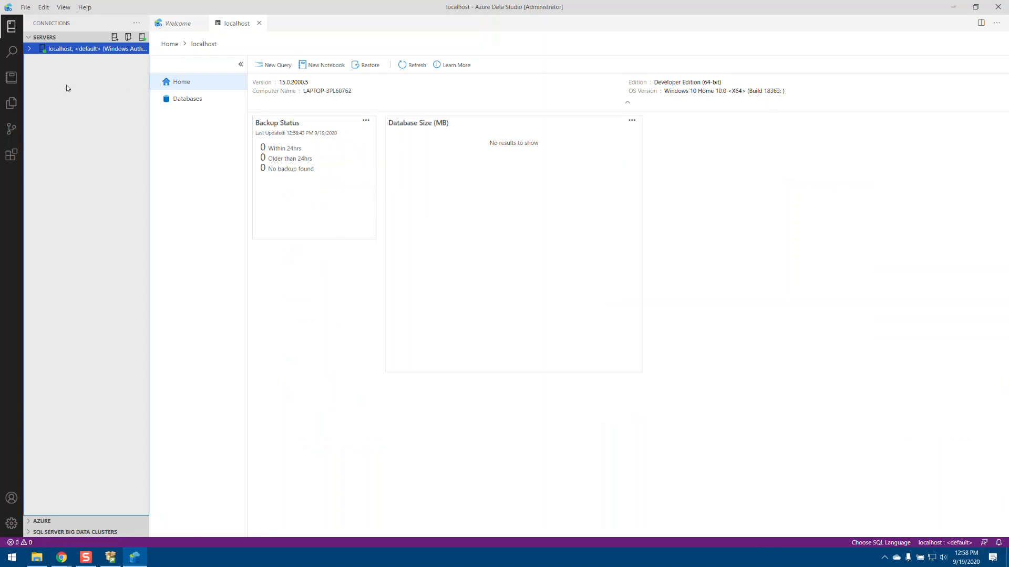
pyautogui.click(193, 101)
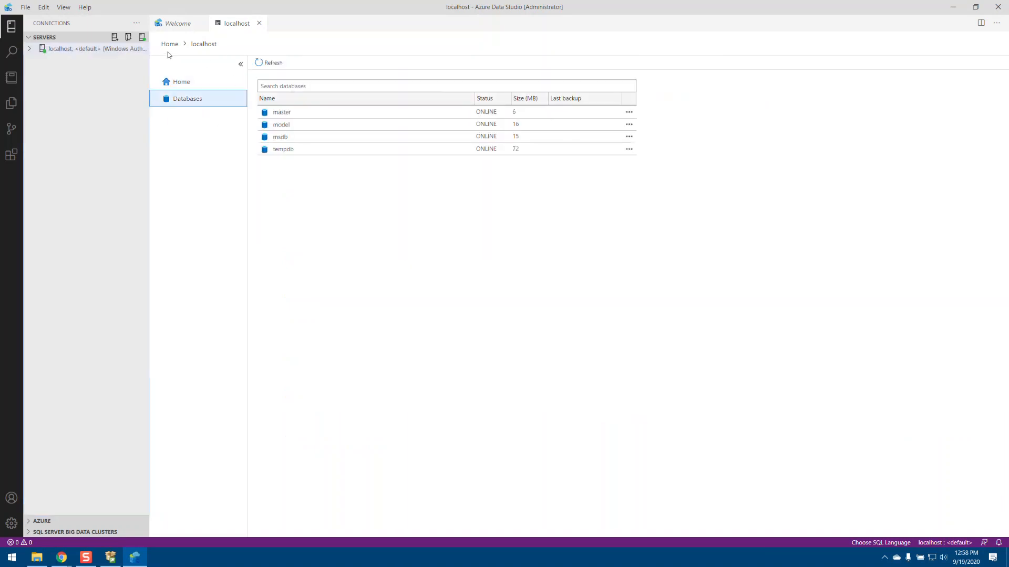
# Open a new query on the localhost connection, write "Create Database Test;" and run the statement.
pyautogui.rightClick(82, 53)
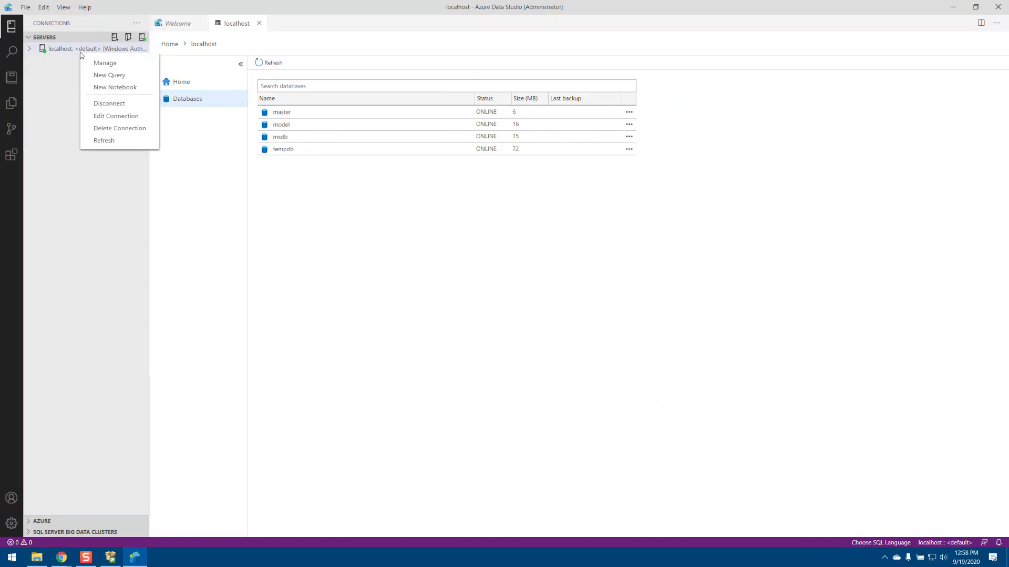
pyautogui.click(103, 77)
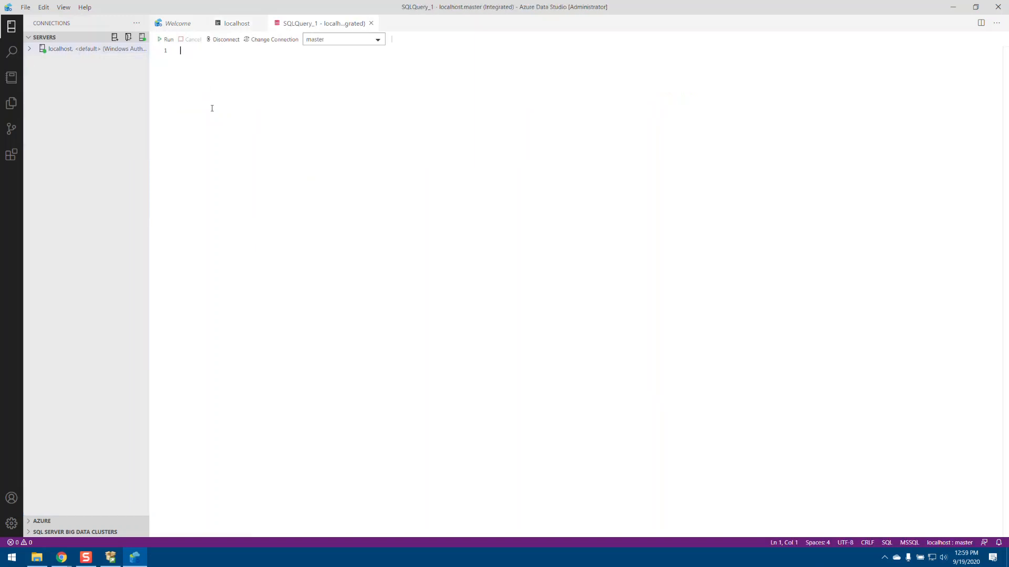
pyautogui.write('c')
pyautogui.write('reate Data')
pyautogui.write('base ')
pyautogui.write('Tes')
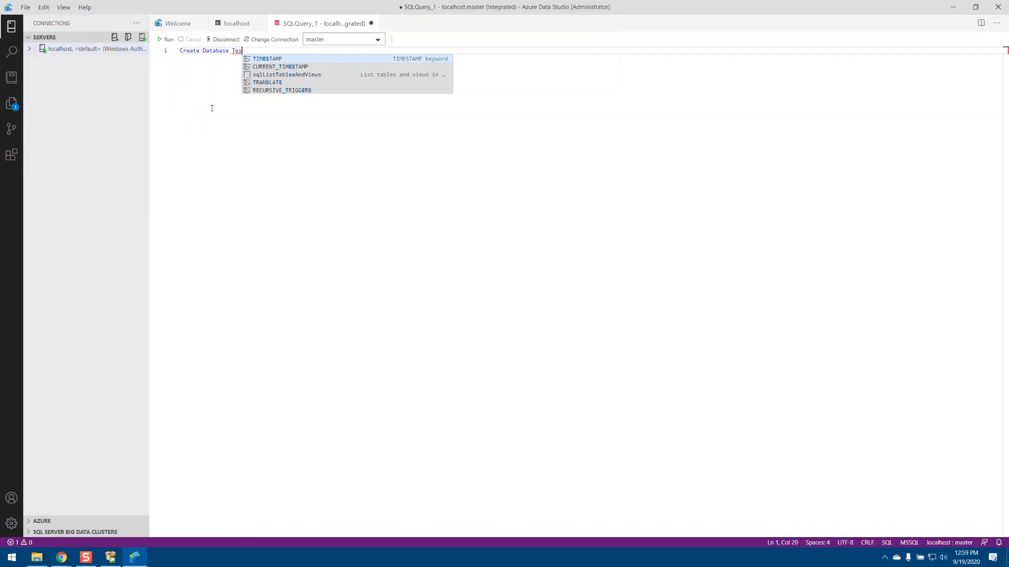
pyautogui.write('t;')
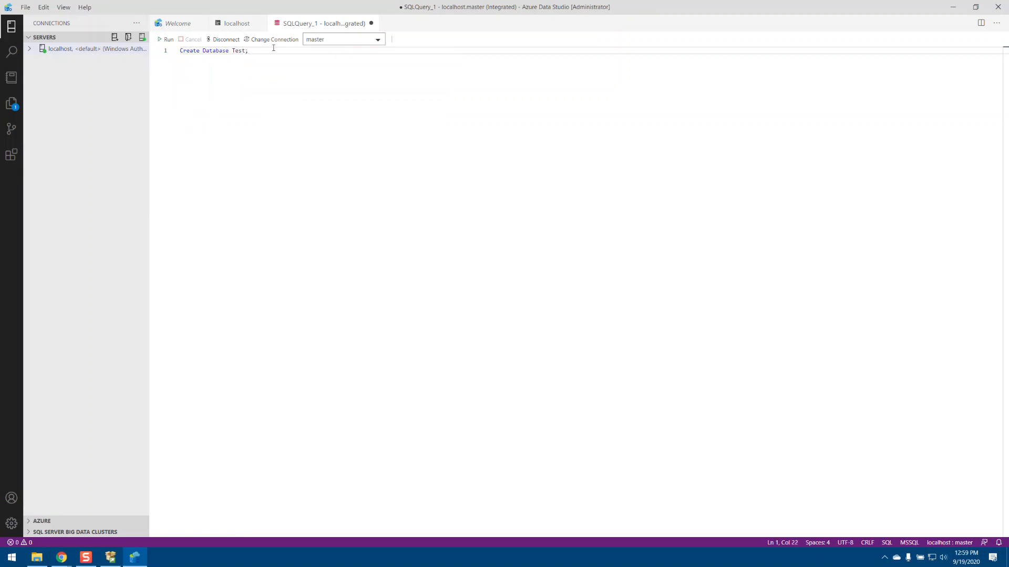
pyautogui.moveTo(263, 49); pyautogui.dragTo(160, 50)
pyautogui.click(165, 39)
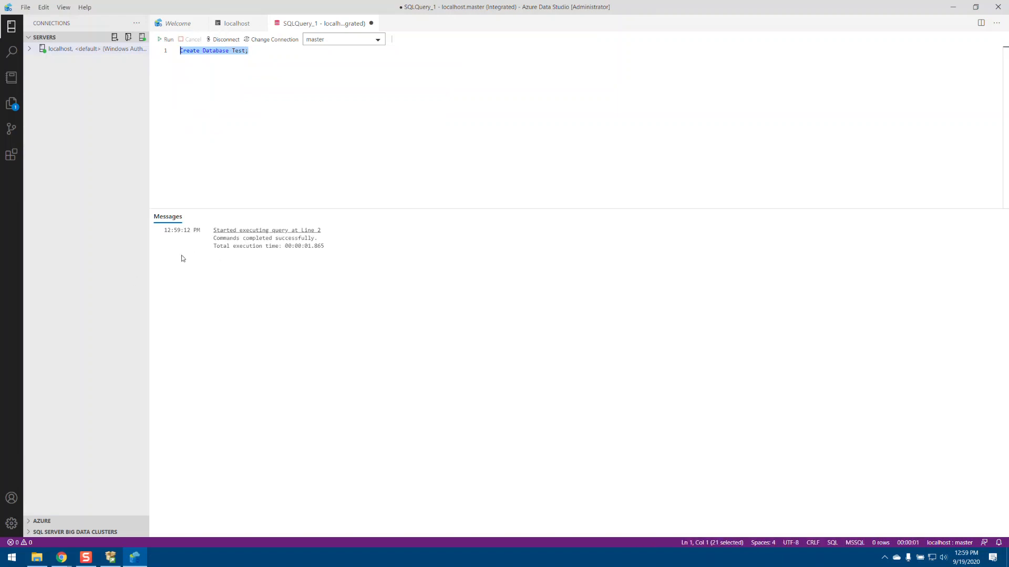